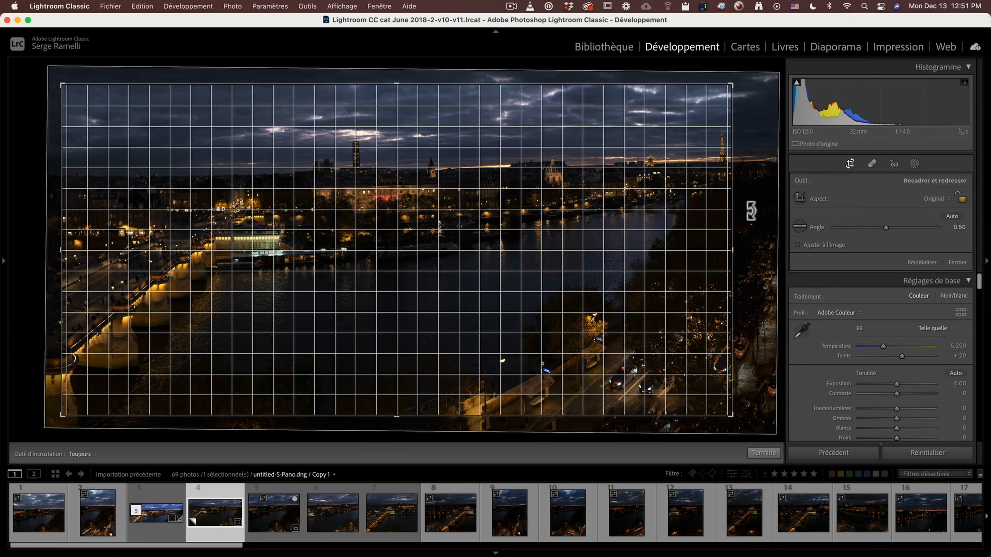
Widen the crop frame, rotate the panorama to an angle of 2.06 and trim the foreground along the lower edge
left_click_drag(732, 248, 743, 248)
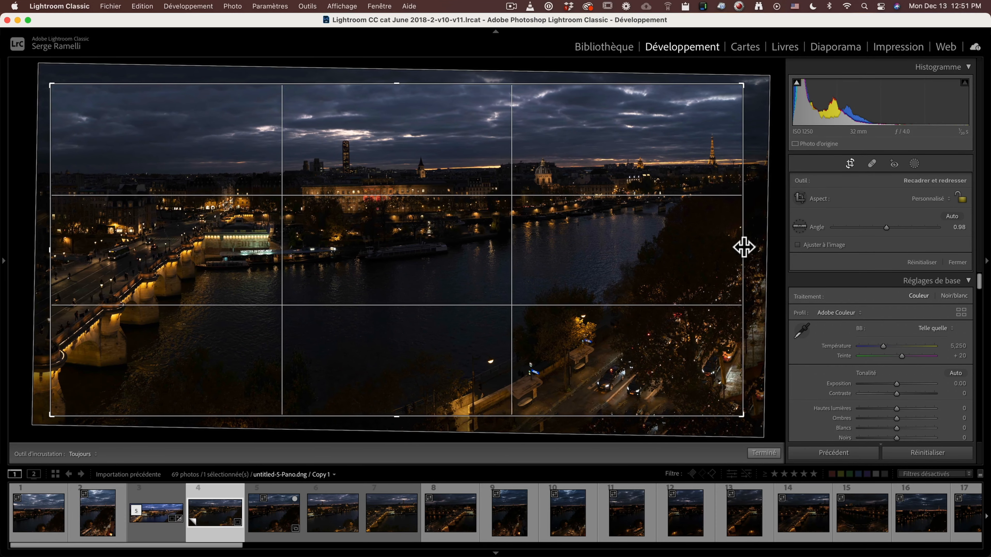
left_click_drag(746, 203, 752, 210)
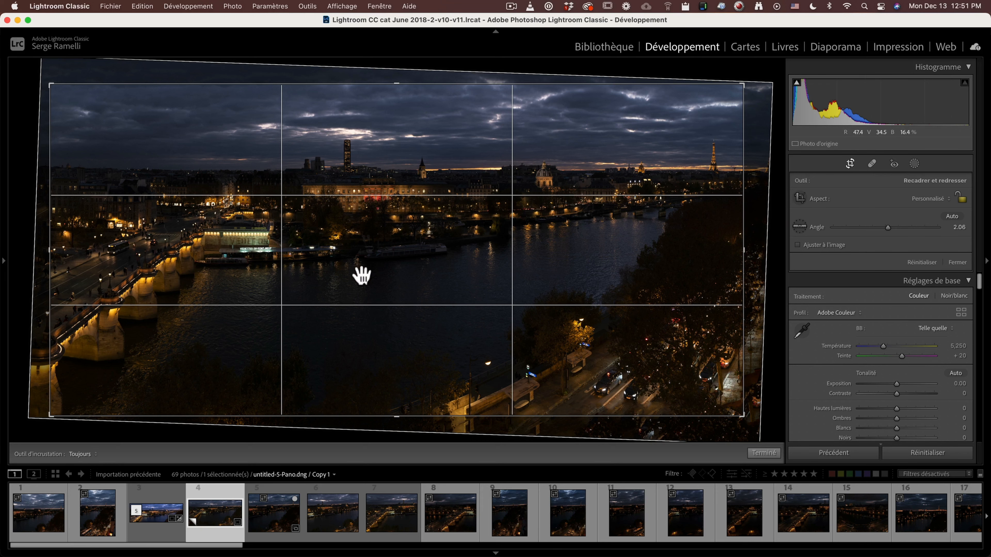
left_click_drag(393, 416, 396, 376)
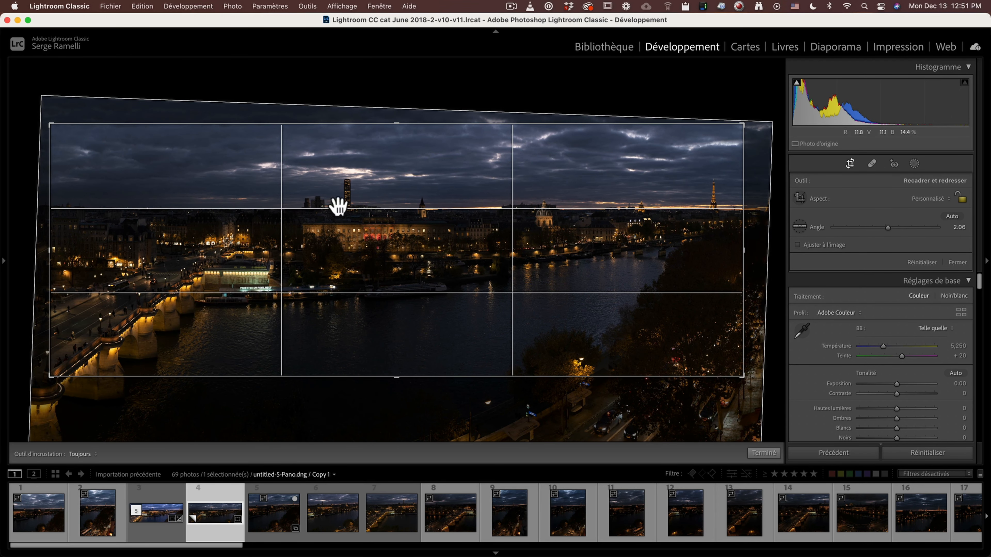
left_click_drag(397, 380, 394, 389)
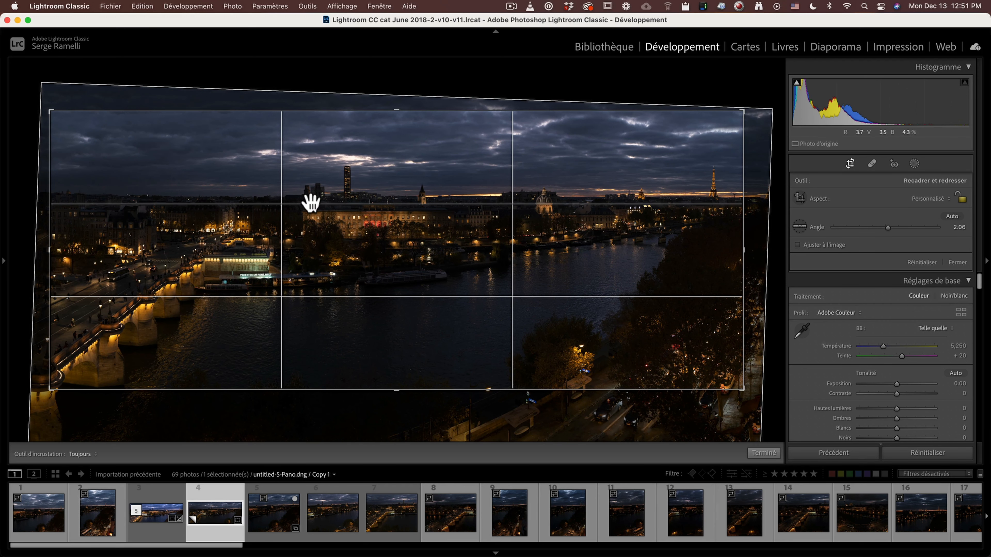
Cycle through the crop guide overlays, including the golden spiral and the grid, and apply the crop
key("o")
key("o")
key("o")
key("o")
key("o")
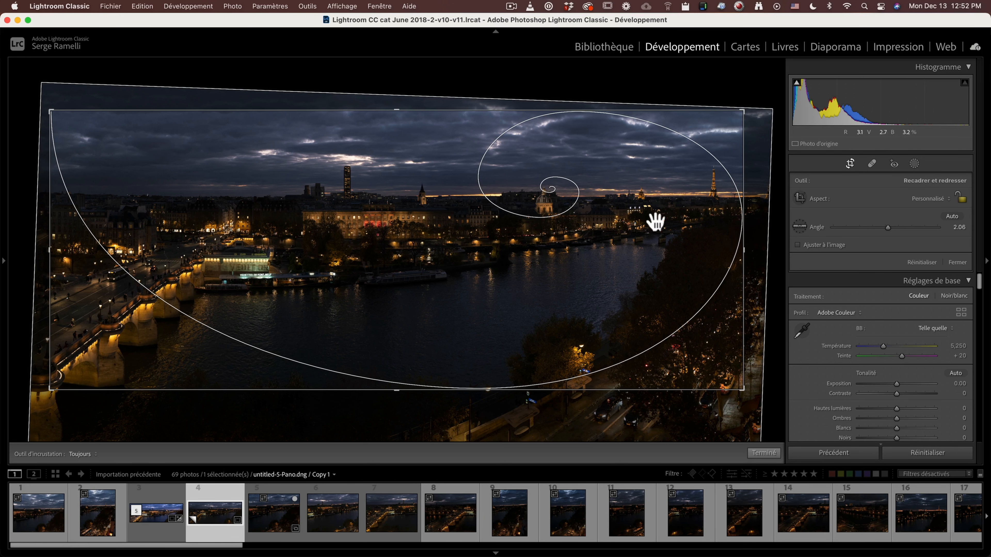
key("o")
key("o")
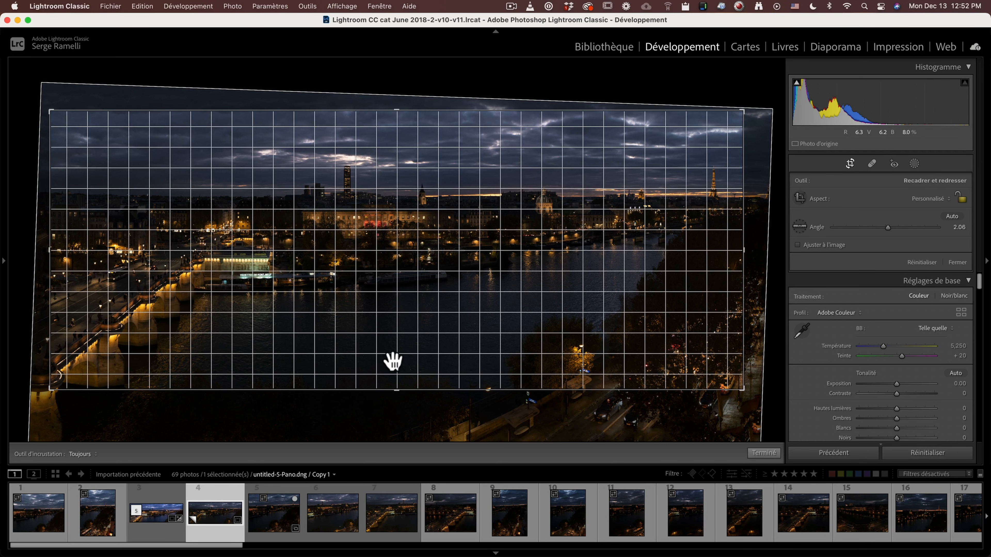
key("o")
key("Return")
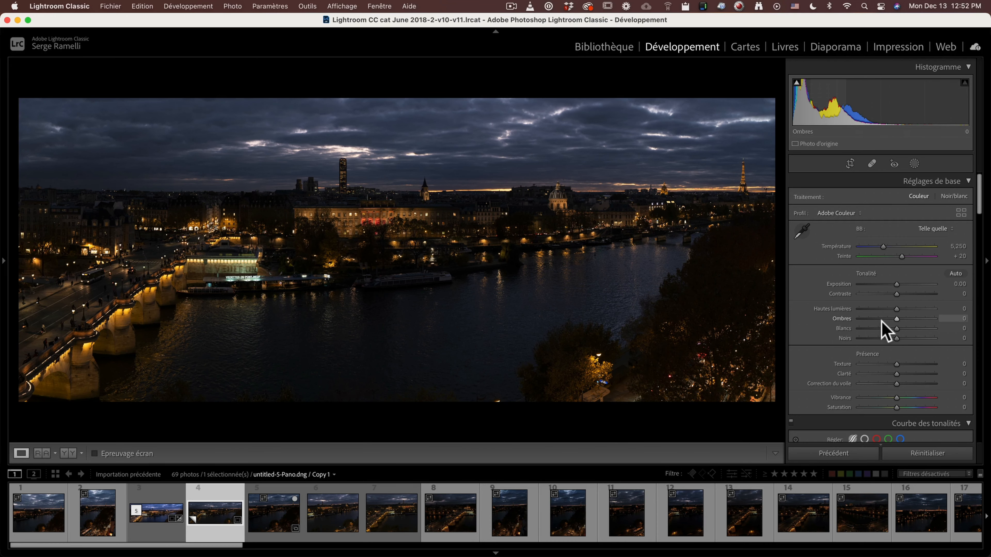
Set the photo's shadows to +77, blacks to −5 and whites to +53, checking the black clipping preview
left_click_drag(902, 318, 958, 320)
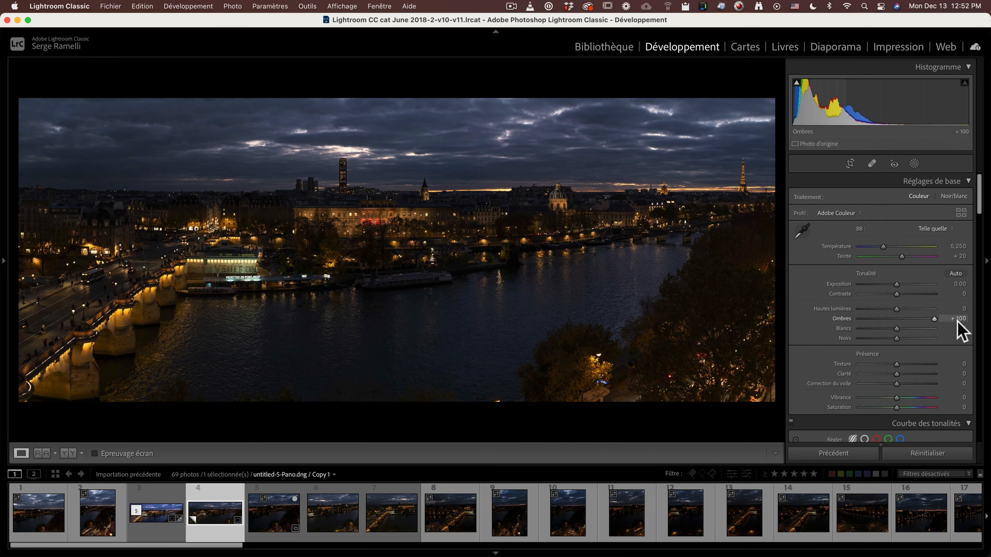
left_click(925, 319)
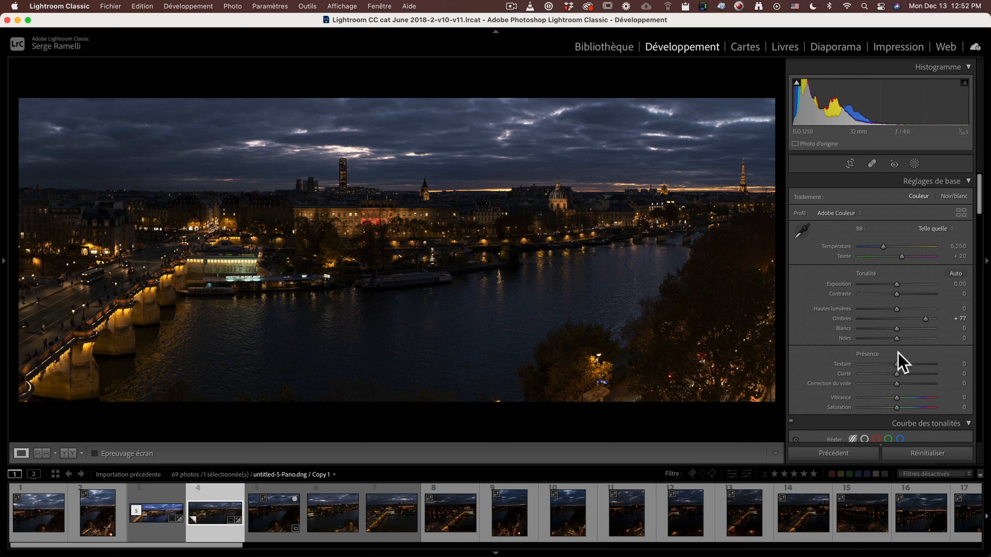
left_click(896, 338, "alt")
mouse_move(896, 338)
left_mouse_down()
mouse_move(885, 339)
mouse_move(894, 338)
left_mouse_up()
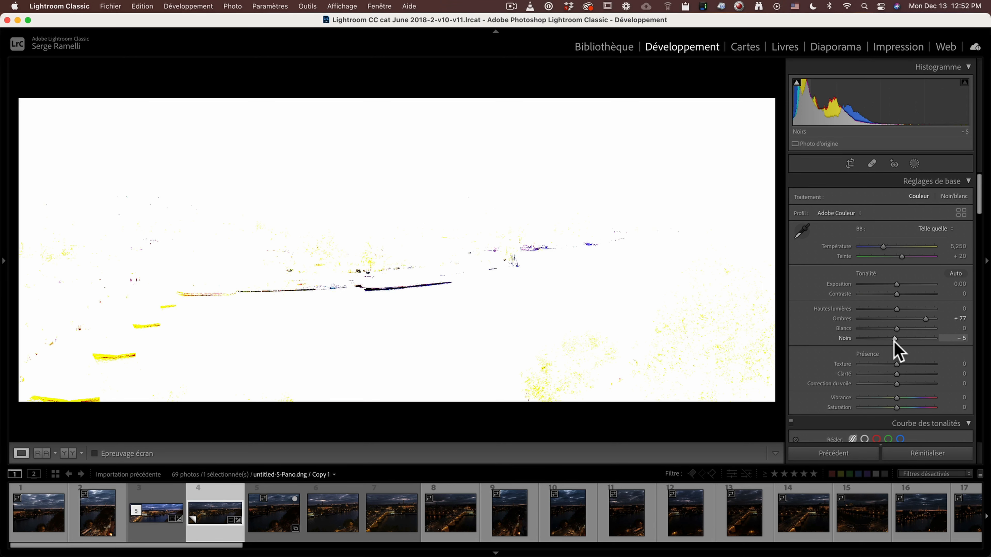
left_click_drag(894, 338, 917, 331)
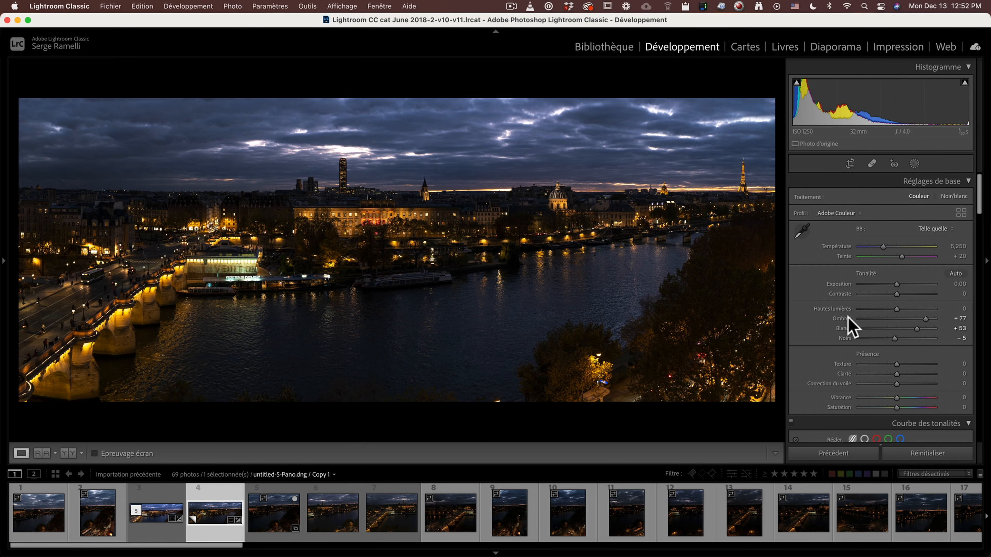
Set the contrast to +22, the exposure to +0.65 and the clarity to −7
left_click(905, 294)
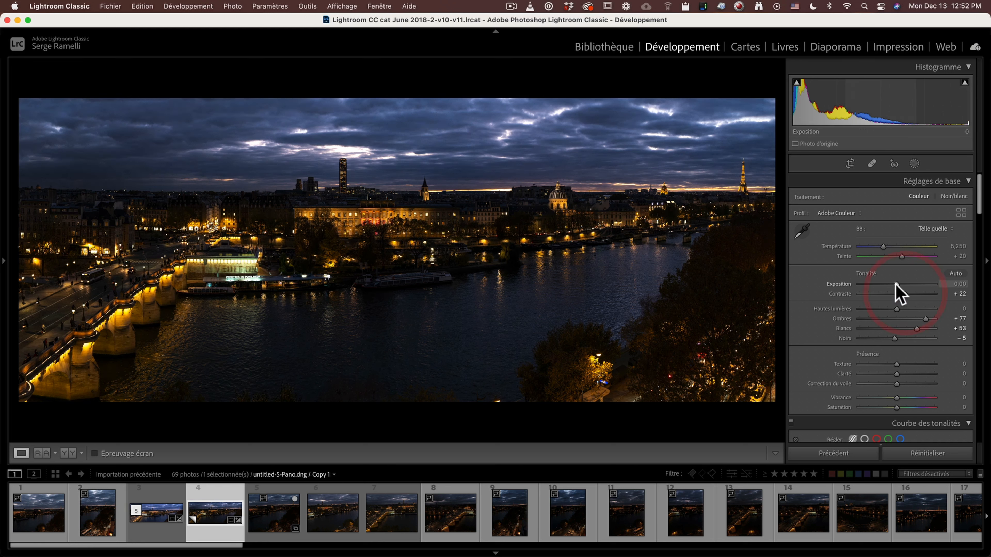
left_click_drag(896, 284, 901, 285)
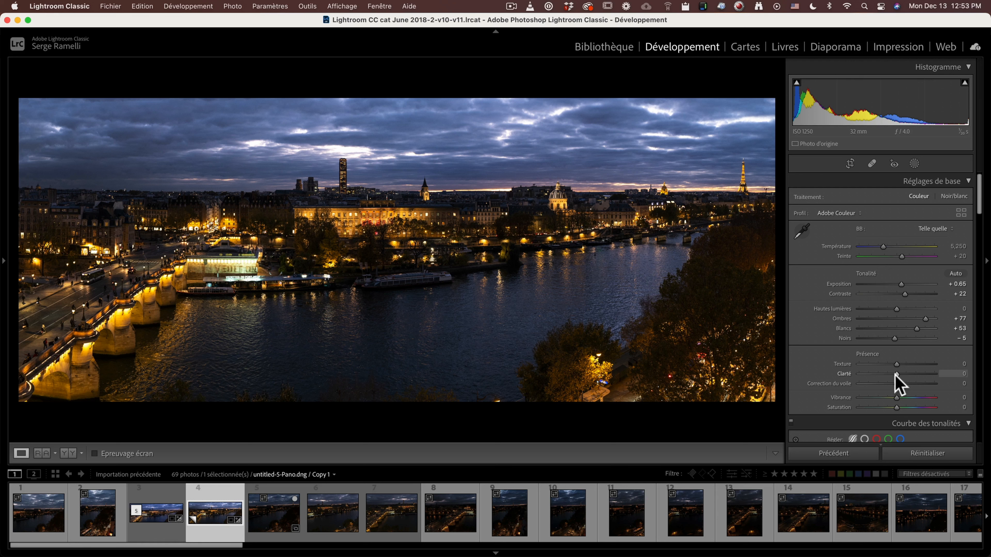
left_click(887, 371)
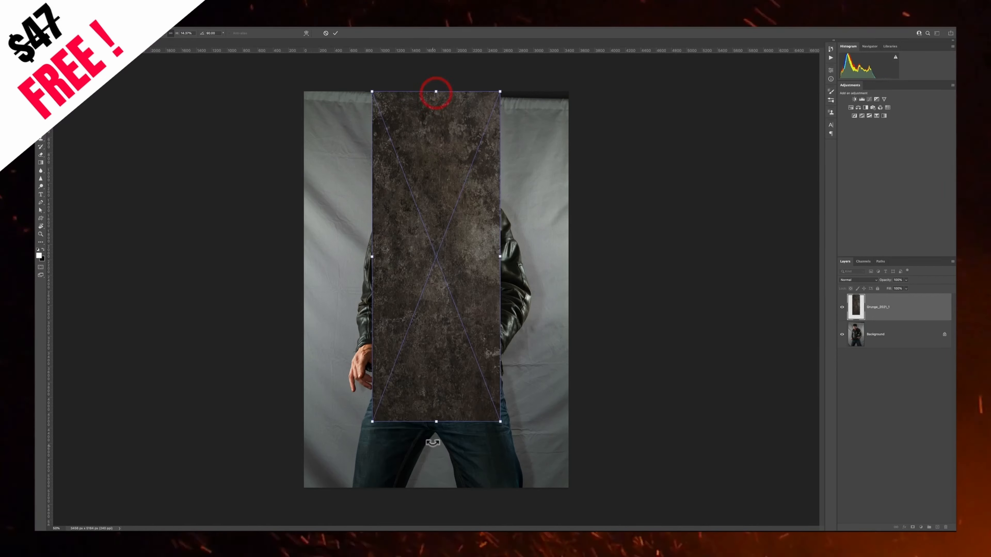
In Photoshop, stretch the grunge texture layer sideways across the portrait, commit the transform and open its blend mode choices
left_click_drag(504, 288, 538, 287)
left_click_drag(369, 289, 308, 297)
key("Return")
left_click(858, 280)
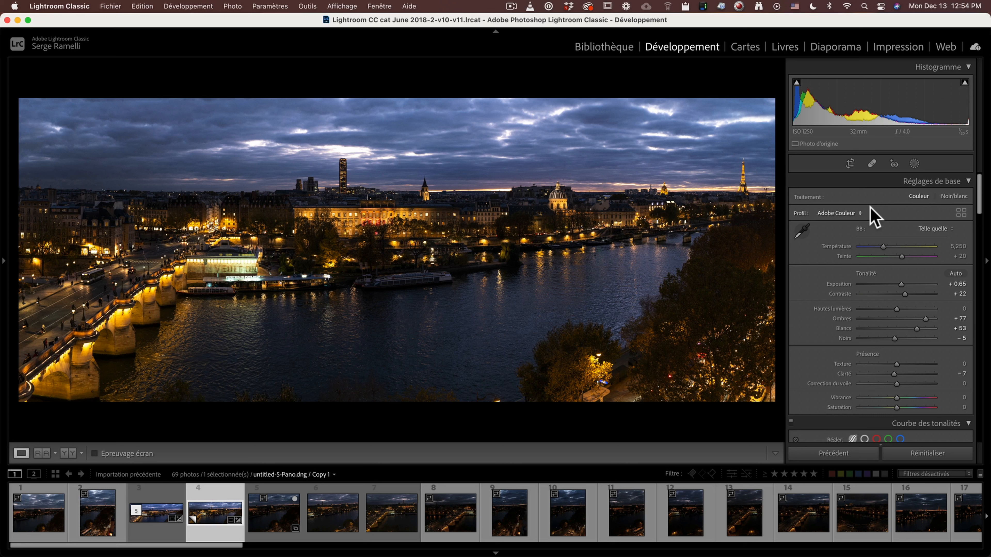
In Lightroom Classic, paint a size 15 brush mask over the lit skyline with exposure 0.58 and clarity −12
left_click(914, 163)
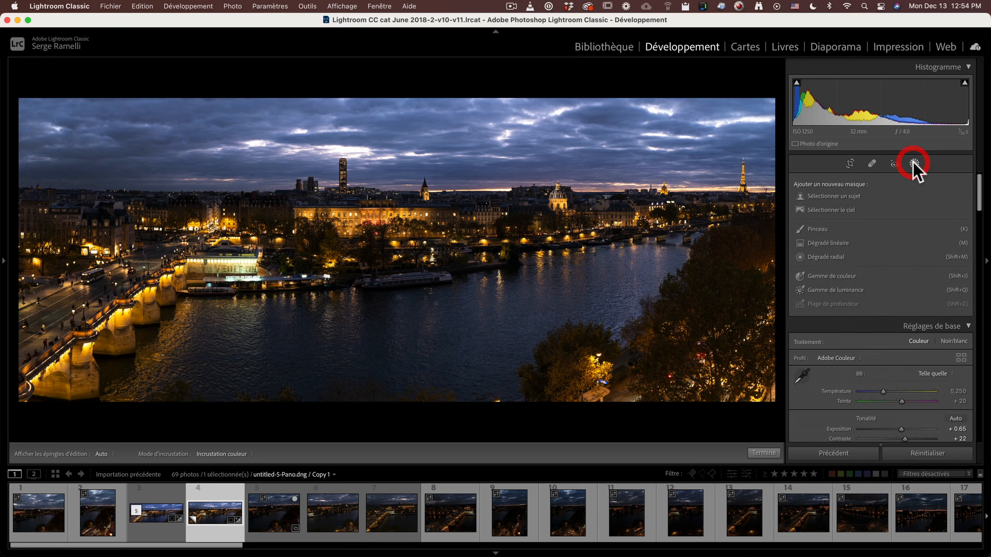
left_click(815, 229)
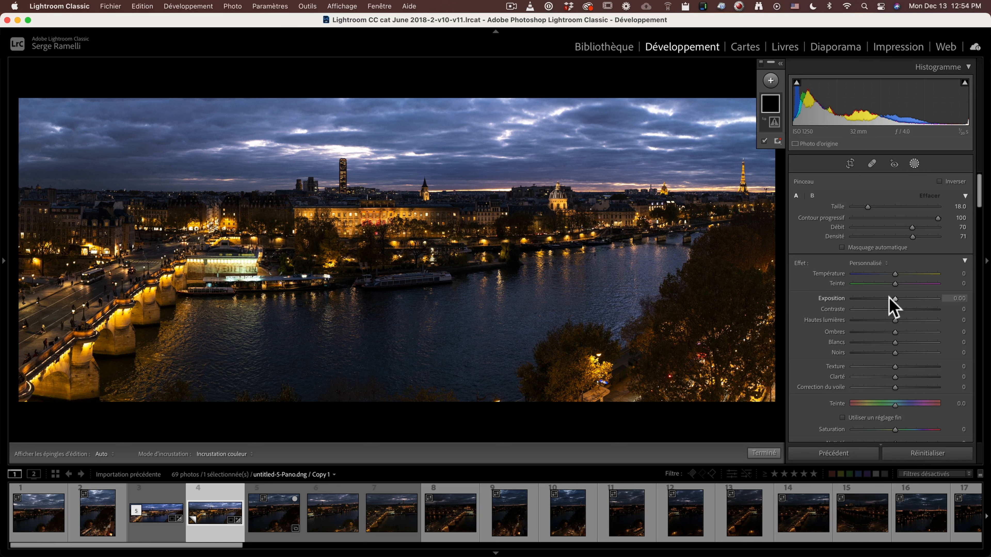
left_click_drag(897, 301, 901, 300)
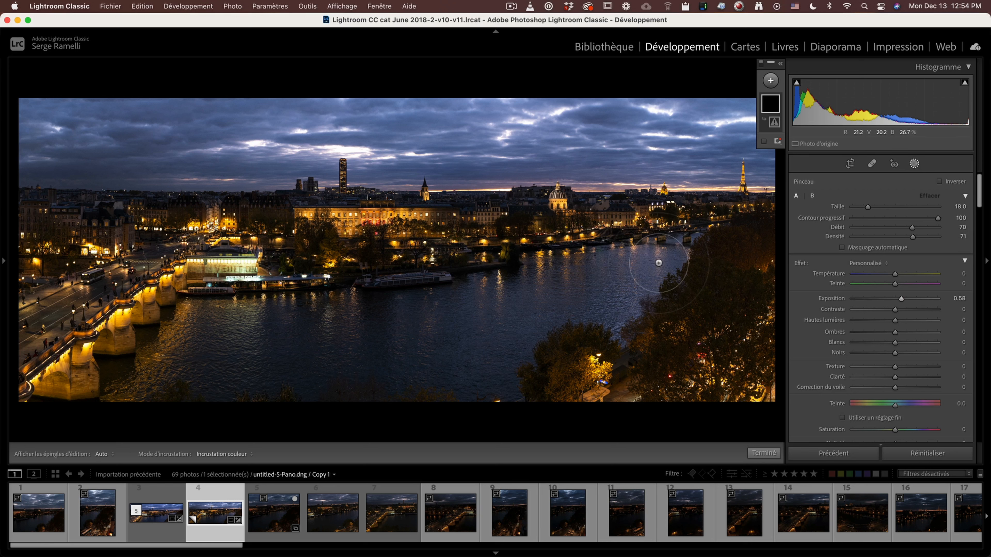
scroll(643, 219, "down", 3)
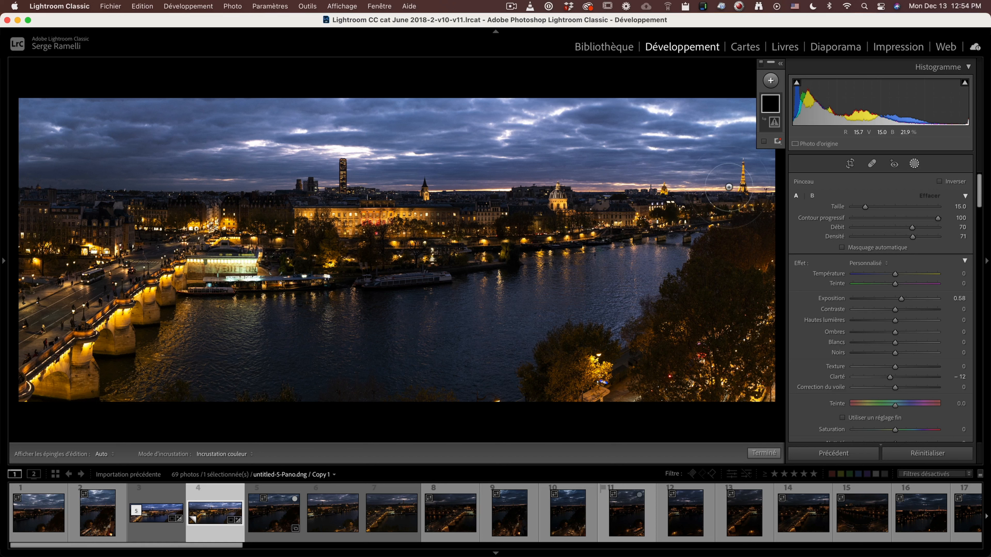
key("h")
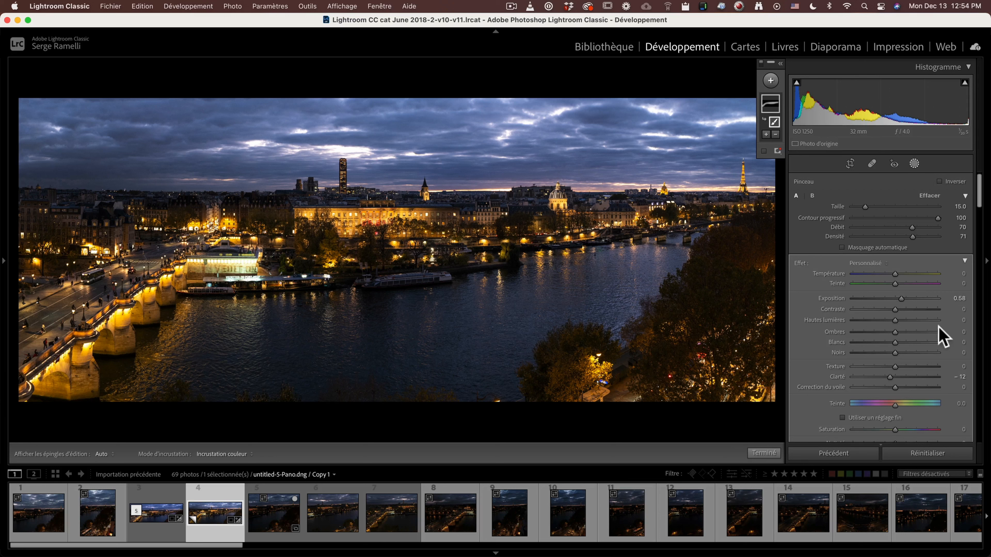
left_click(763, 453)
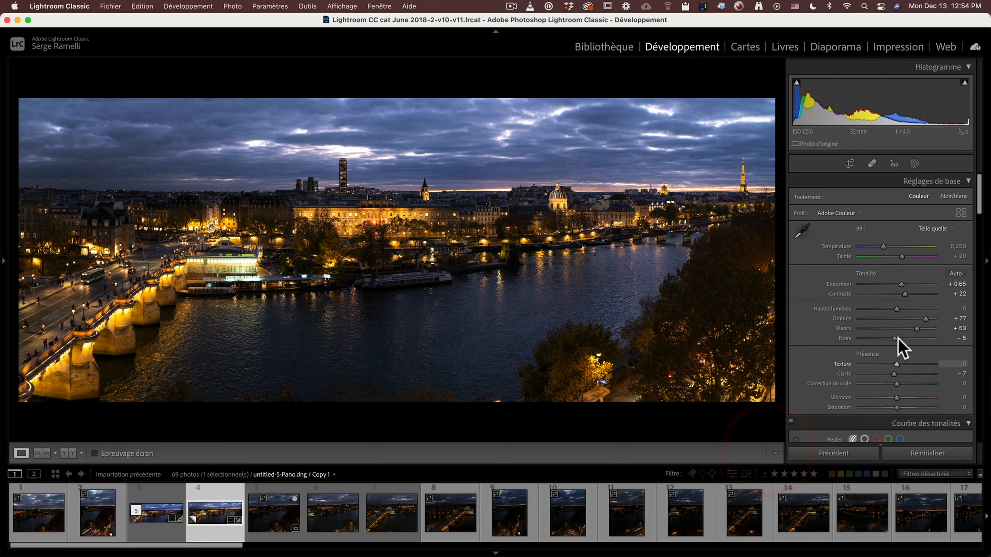
Add a diagonal linear gradient mask over the dark trees beside the river and set its exposure to −1.19
left_click(914, 164)
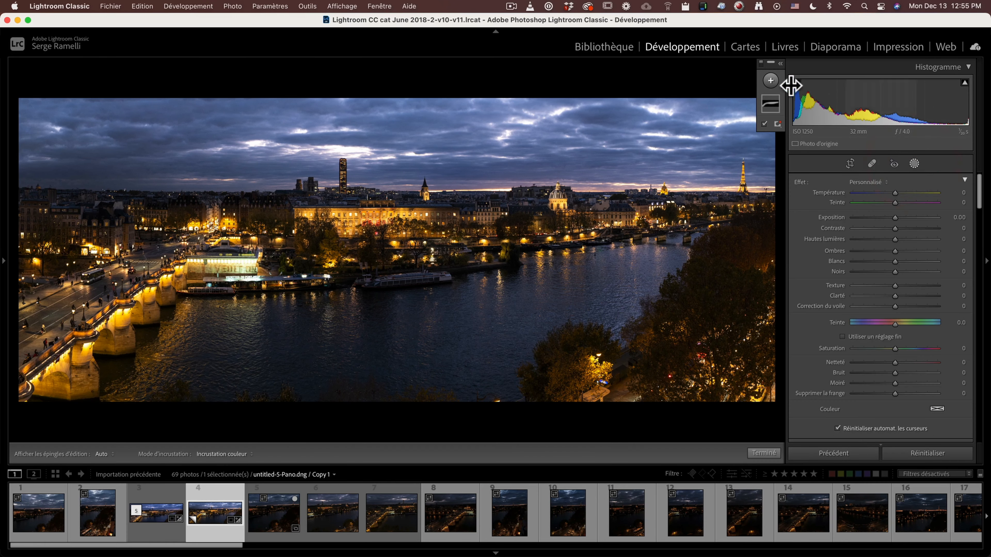
left_click(770, 82)
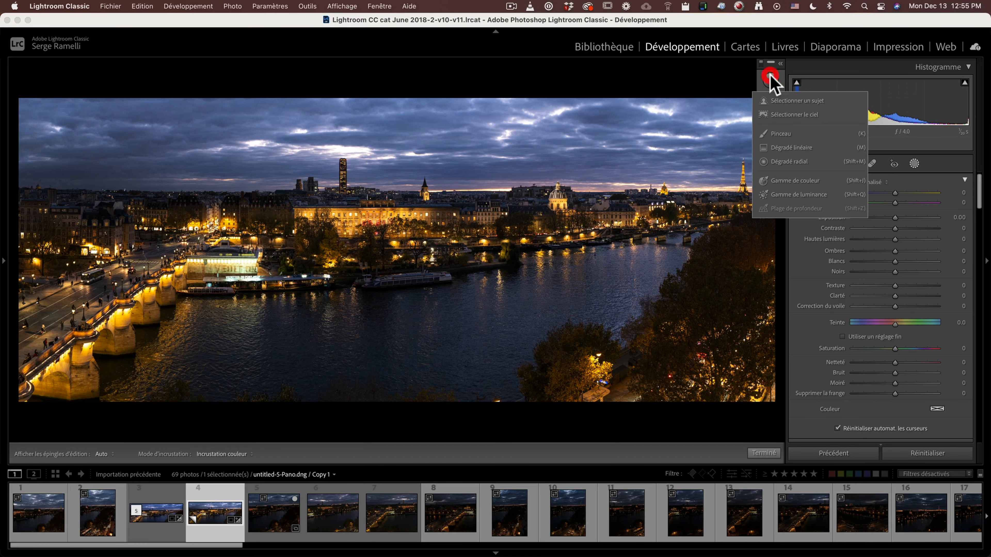
left_click(800, 150)
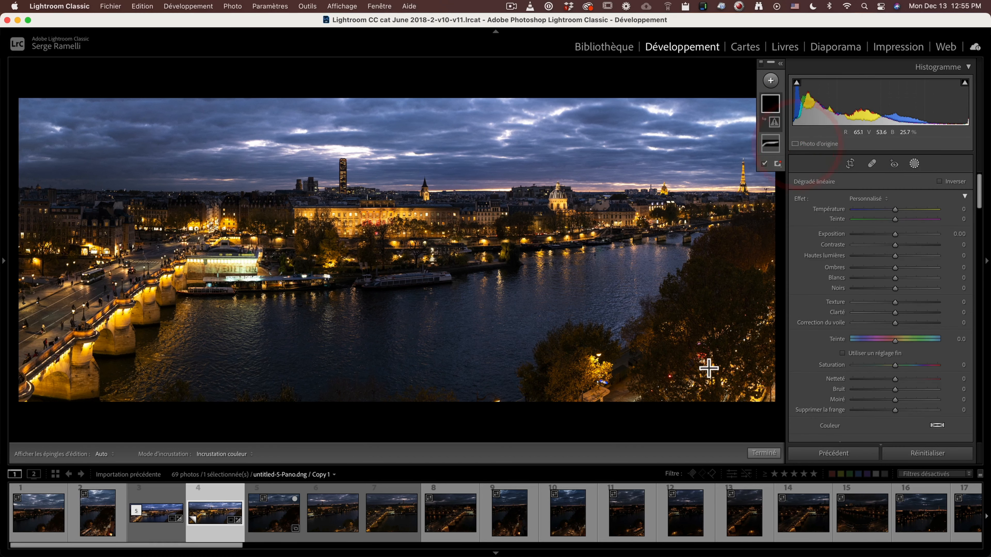
left_click_drag(708, 367, 647, 269)
left_click_drag(895, 234, 881, 238)
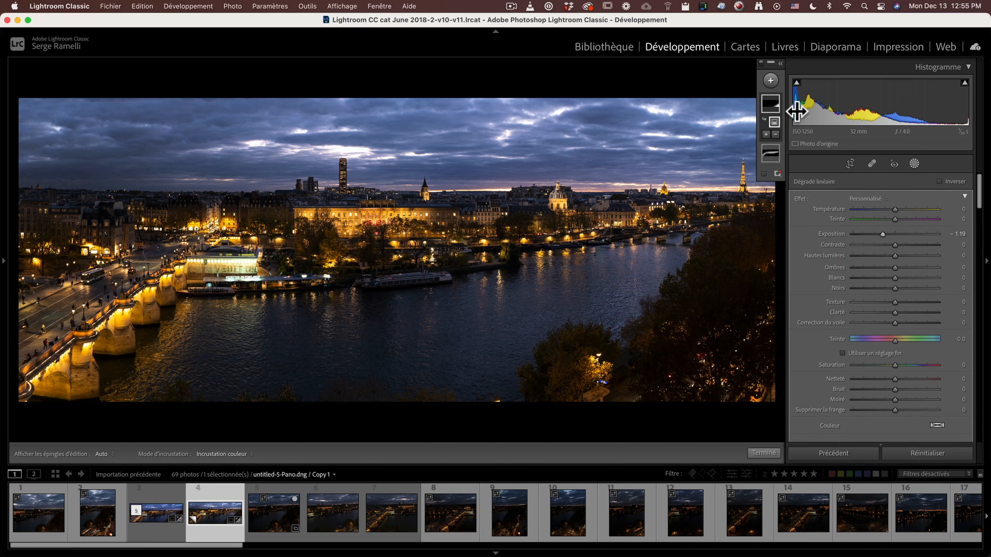
mouse_move(770, 105)
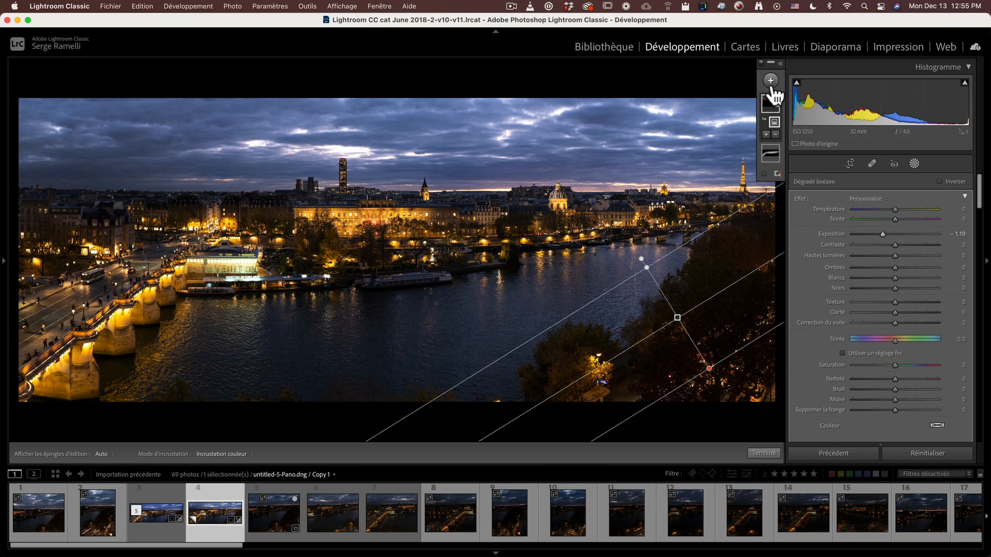
Add a Select Sky mask and set its exposure to −0.33, tint to 12 and clarity to −11
left_click(770, 81)
left_click(817, 114)
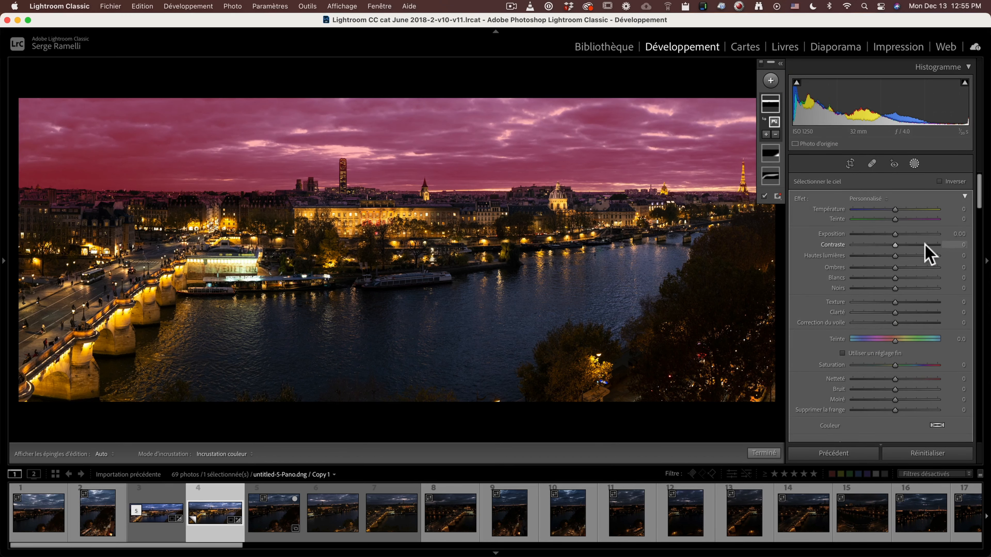
left_click_drag(894, 234, 900, 222)
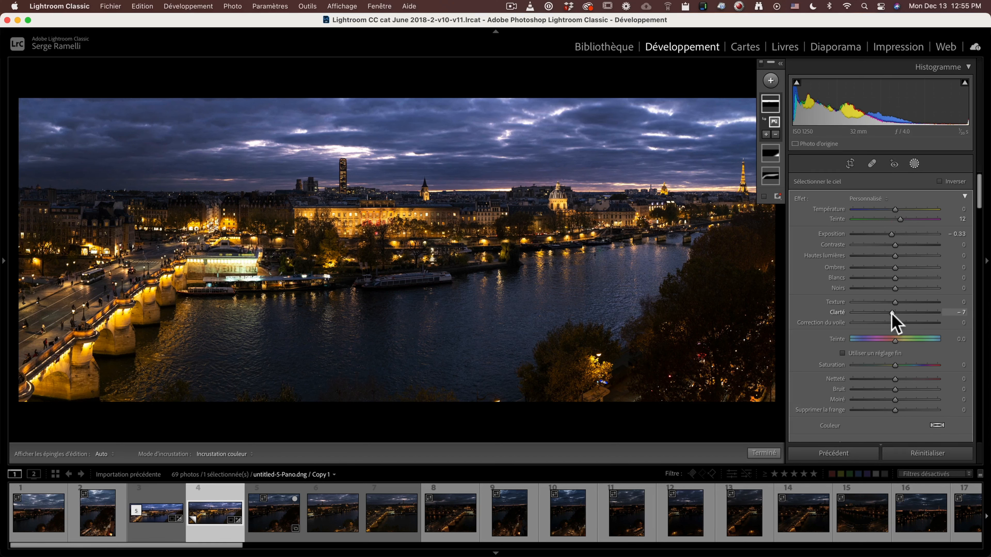
left_click_drag(890, 314, 891, 313)
Add a wide, flat radial gradient mask along the horizon, raise its exposure slightly and finish the masking
left_click(771, 83)
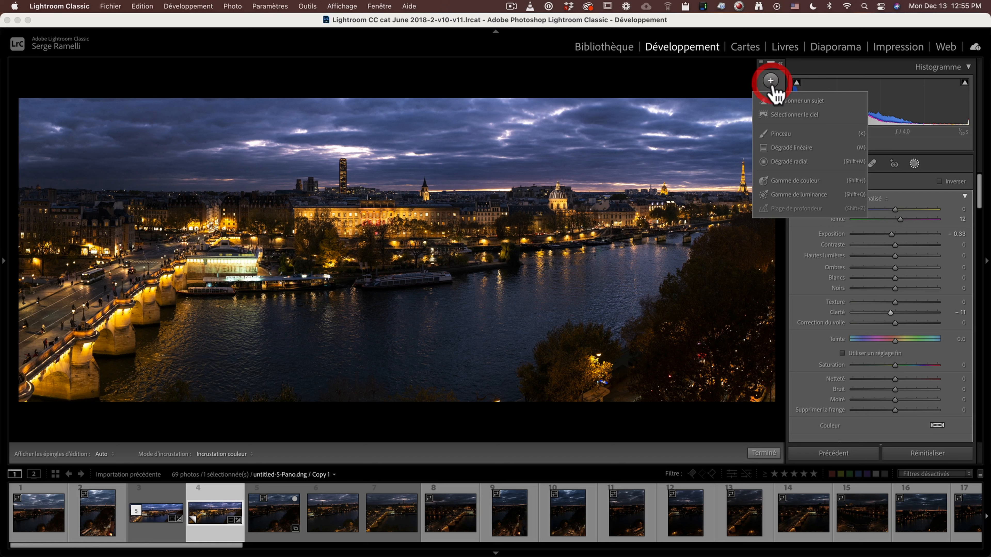
left_click(798, 162)
left_click_drag(441, 176, 803, 203)
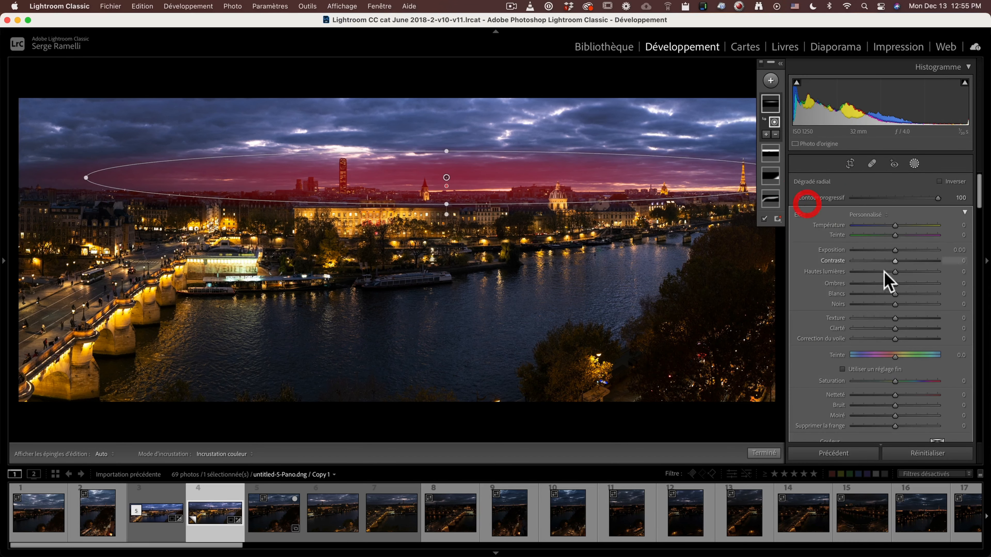
left_click_drag(897, 249, 902, 252)
left_click(772, 453)
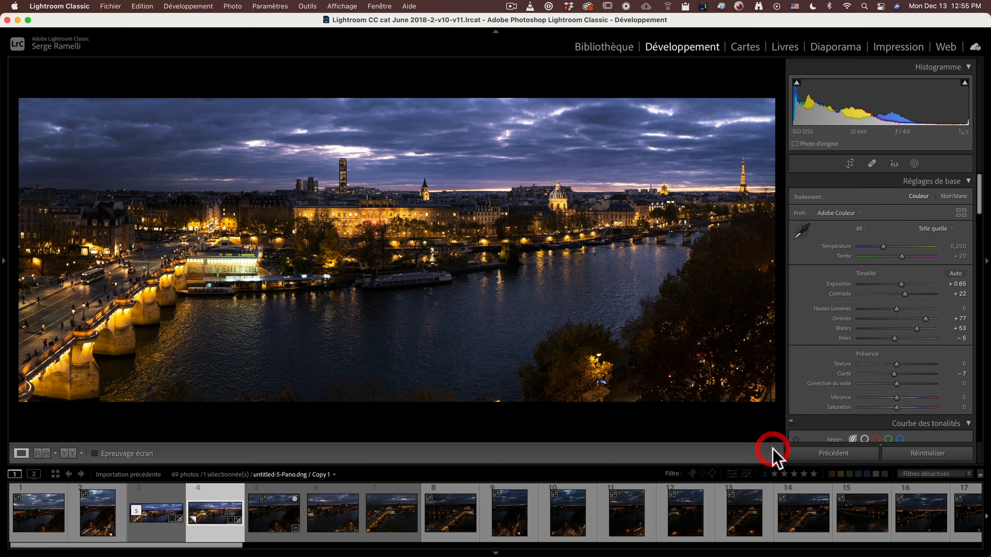
Set the photo's overall exposure to +0.40
left_click_drag(900, 285, 897, 285)
left_click(897, 286)
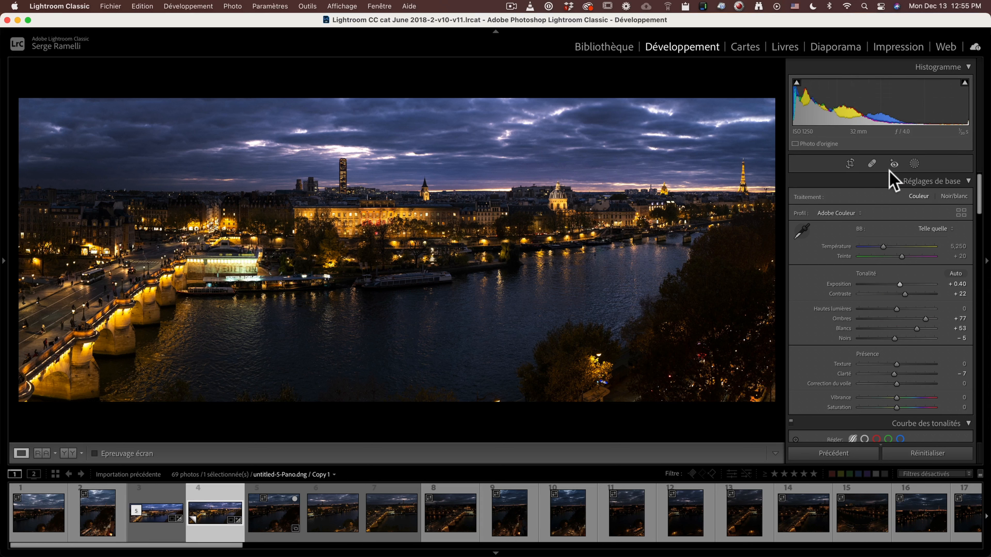
Add a brush mask with exposure 0.55 and brush size 12, and paint it over the river's surface
left_click(914, 163)
left_click(771, 81)
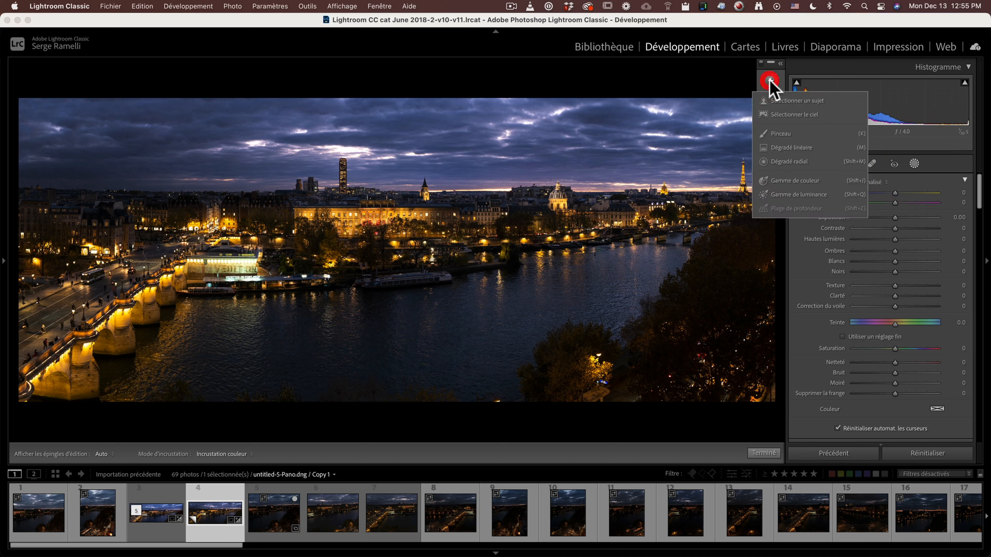
left_click(788, 133)
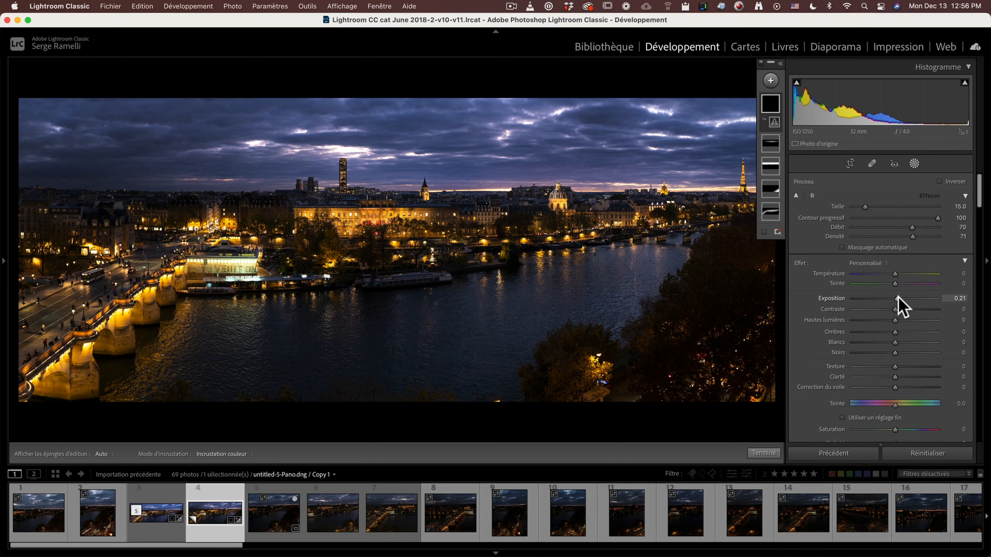
left_click_drag(902, 298, 901, 298)
scroll(577, 277, "down", 3)
mouse_move(593, 256)
left_mouse_down()
mouse_move(628, 262)
mouse_move(590, 263)
mouse_move(570, 298)
mouse_move(560, 247)
mouse_move(554, 300)
left_mouse_up()
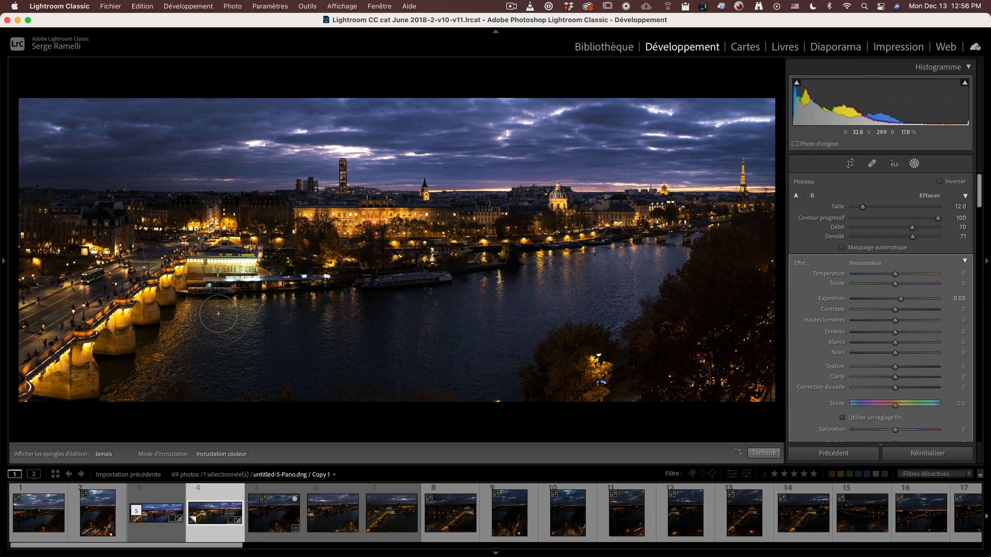
Paint the brush mask over more of the river below the bridge and along the far bank, and finish the masking
left_click_drag(197, 331, 258, 300)
left_click_drag(428, 291, 422, 317)
left_click_drag(351, 283, 345, 323)
left_click_drag(508, 284, 501, 319)
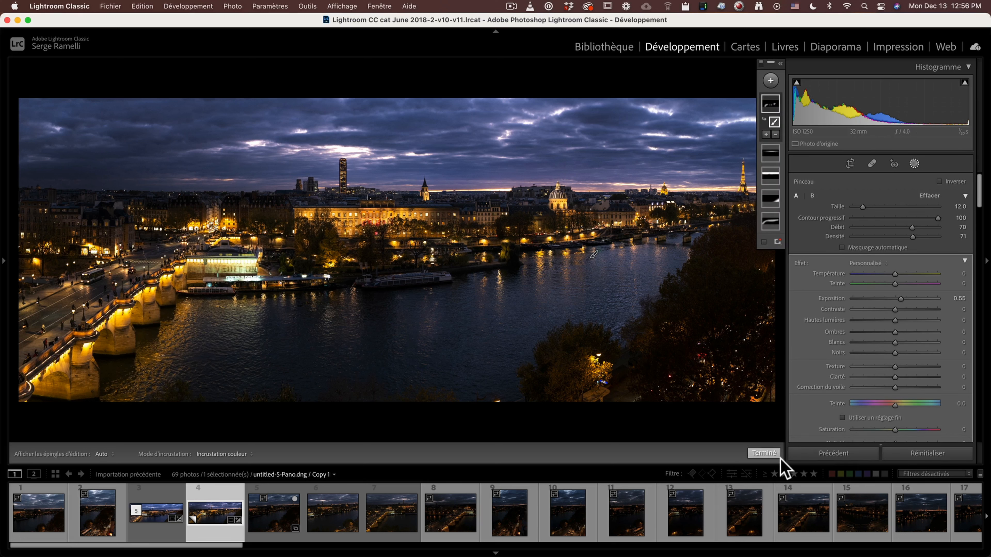
left_click(765, 454)
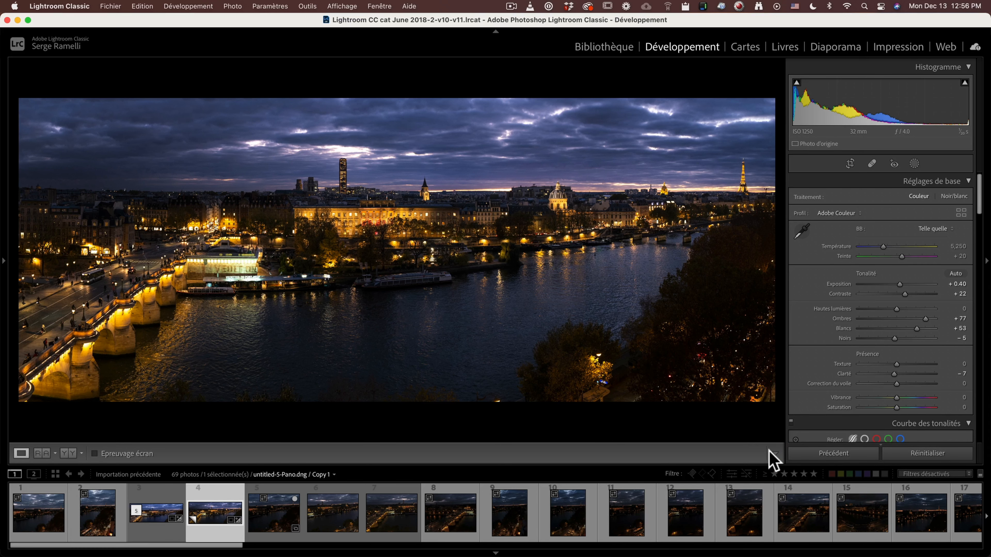
Examine the illuminated facades, rooftops and sky along the far bank at close zoom for noise and detail
left_click(429, 212)
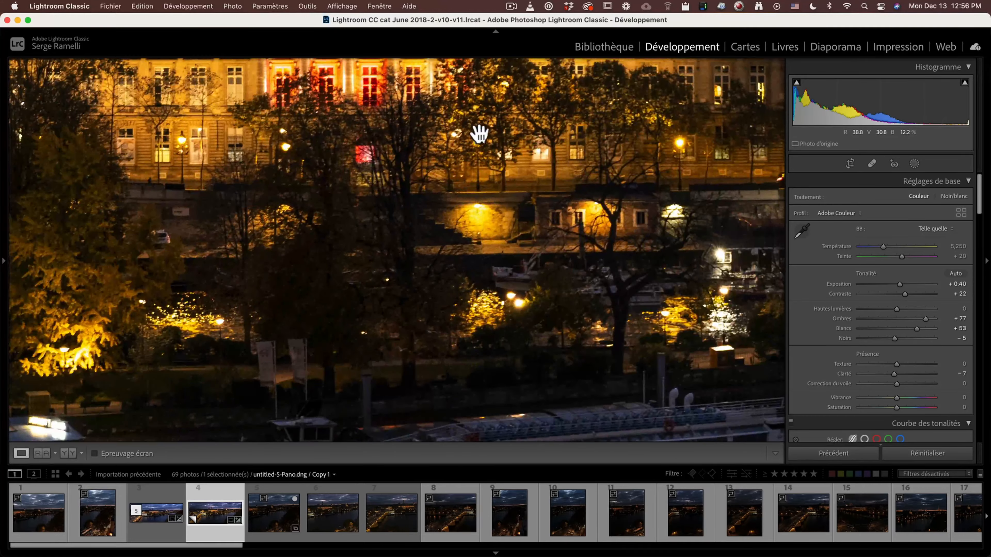
left_click_drag(478, 133, 493, 305)
left_click_drag(525, 183, 430, 297)
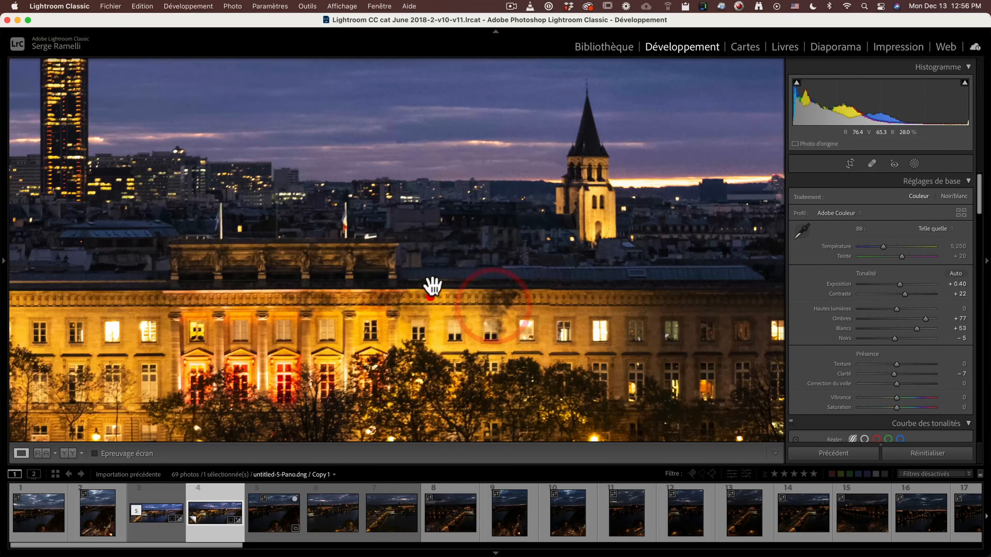
left_click_drag(479, 234, 551, 230)
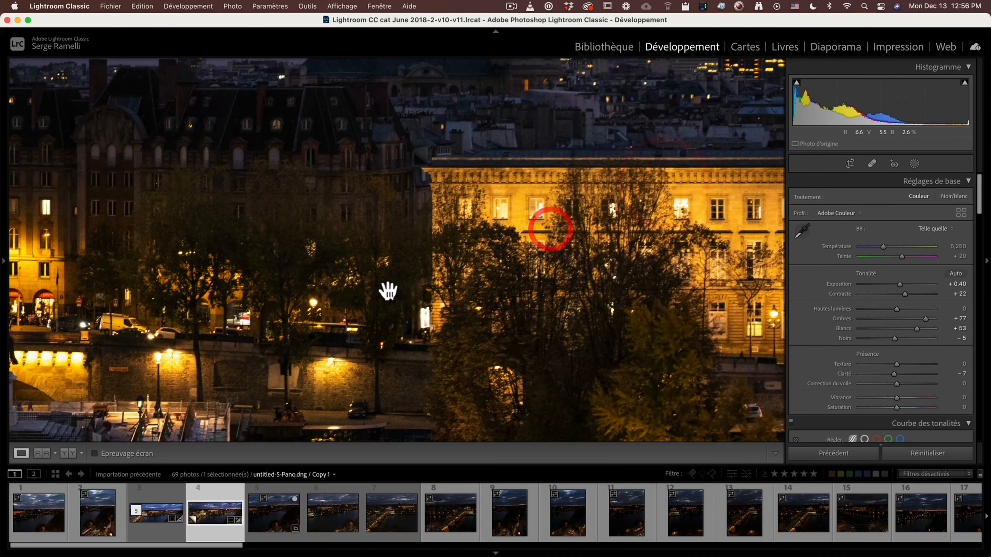
left_click_drag(388, 293, 631, 215)
left_click_drag(524, 263, 589, 265)
left_click_drag(374, 232, 496, 171)
left_click_drag(508, 239, 524, 314)
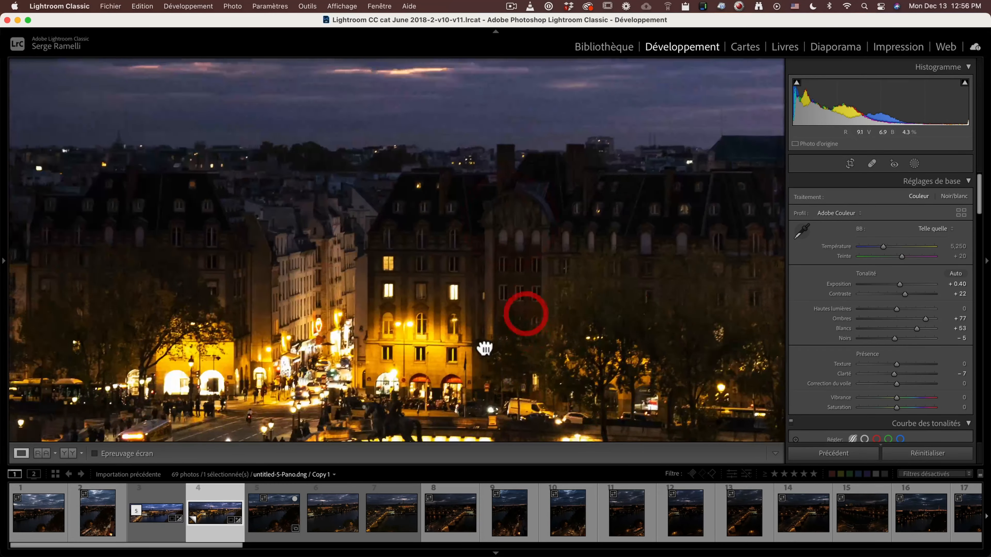
left_click_drag(604, 272, 560, 283)
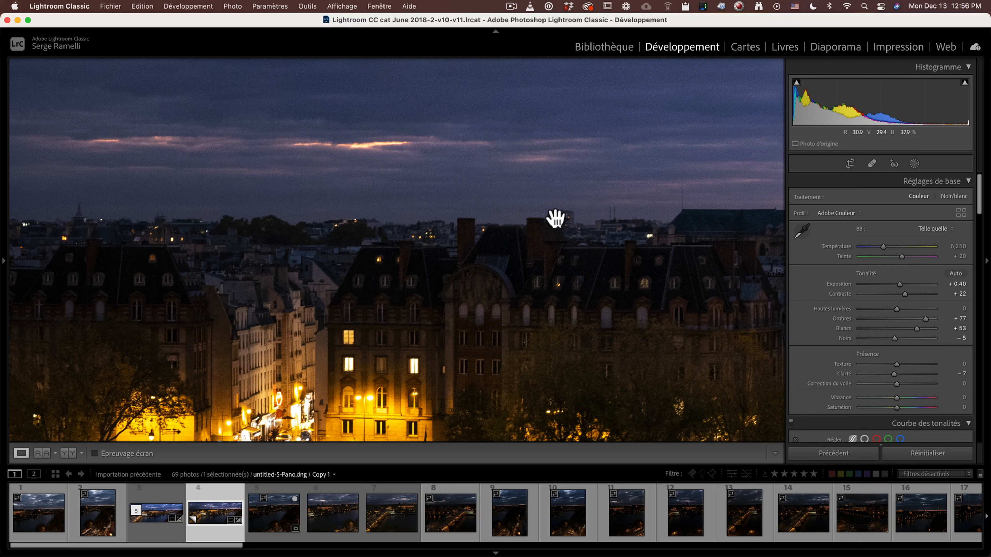
Set the luminance noise reduction to 20
scroll(938, 277, "down", 10)
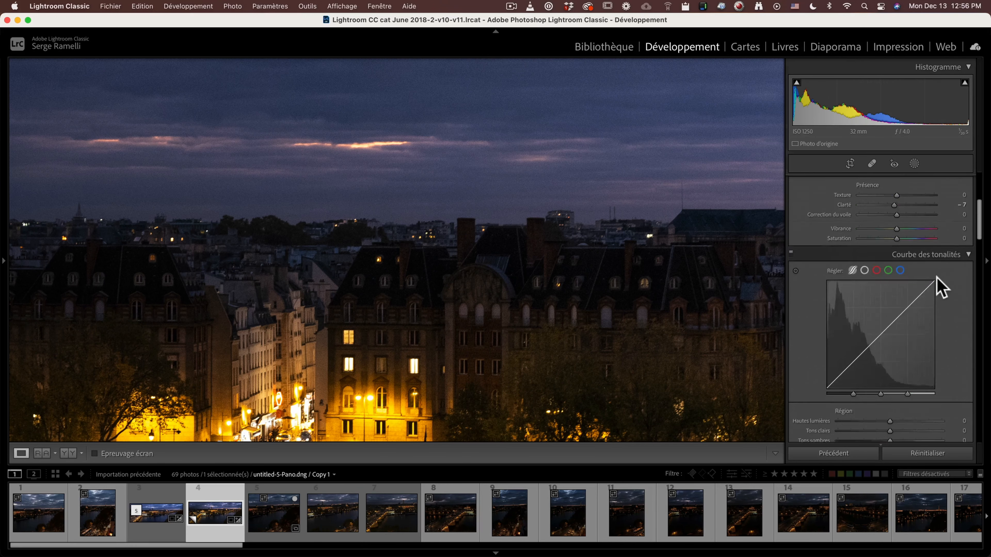
scroll(938, 279, "down", 12)
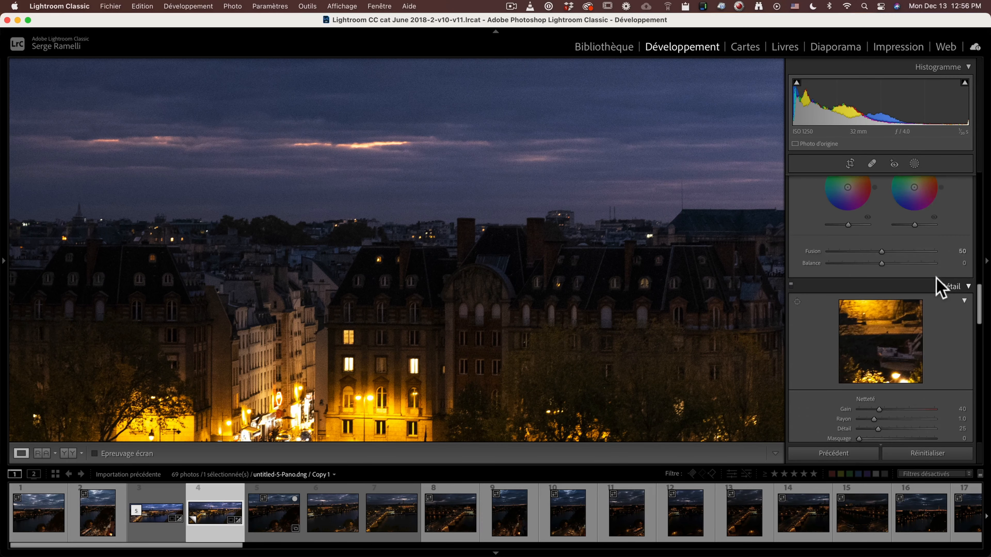
scroll(935, 276, "down", 4)
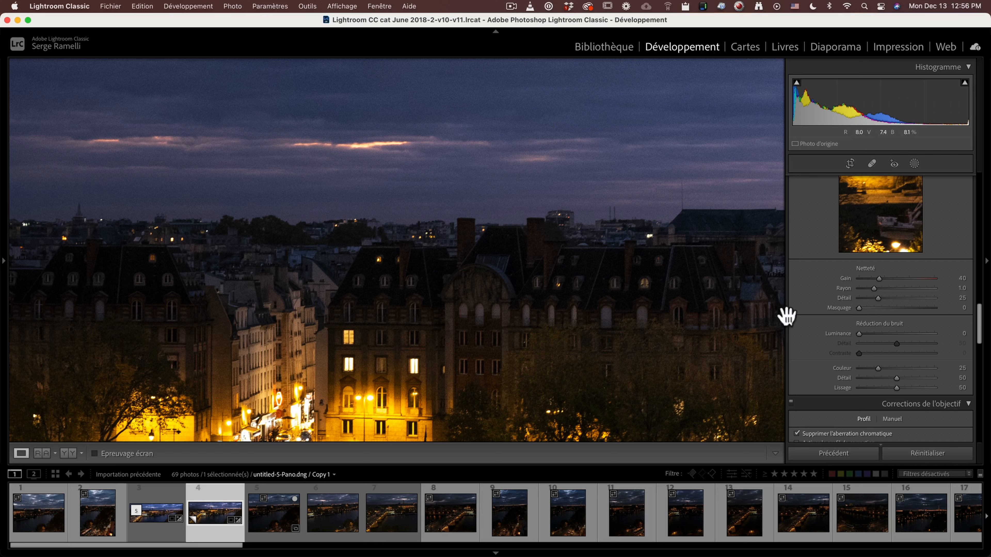
left_click_drag(858, 334, 862, 334)
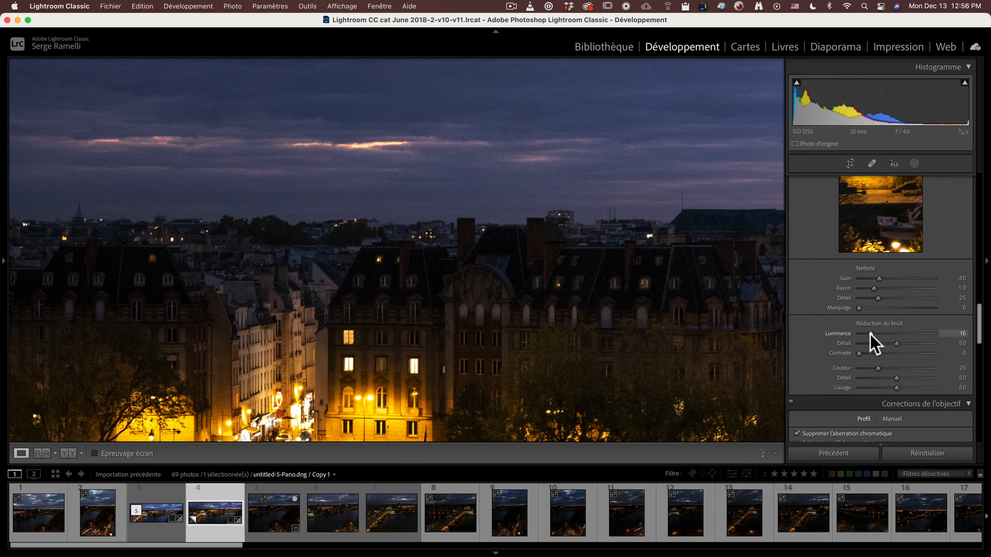
left_click_drag(869, 331, 869, 331)
Set the sharpening amount to 80 and its masking to 78, and check the result on the buildings
left_click_drag(880, 279, 897, 280)
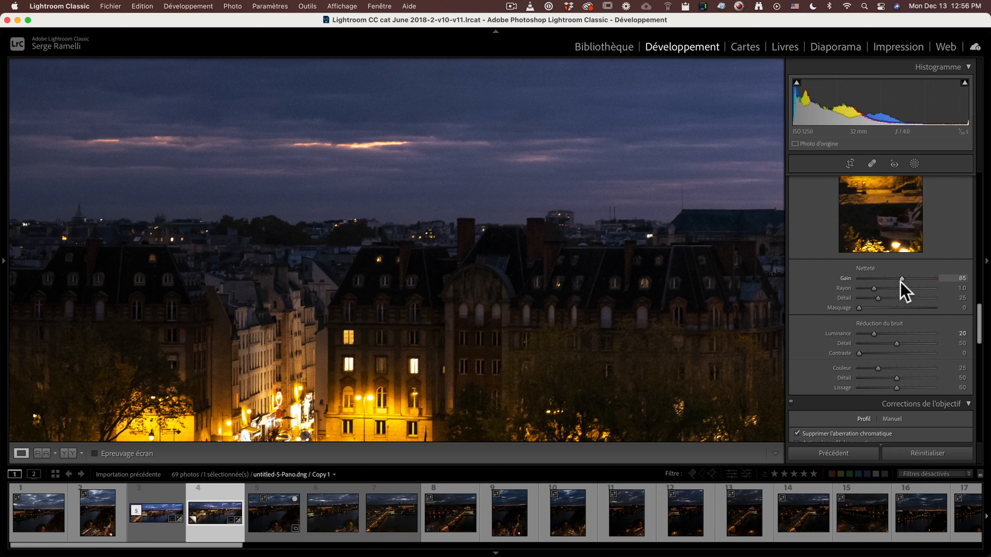
left_click(898, 283)
left_click_drag(858, 308, 918, 313)
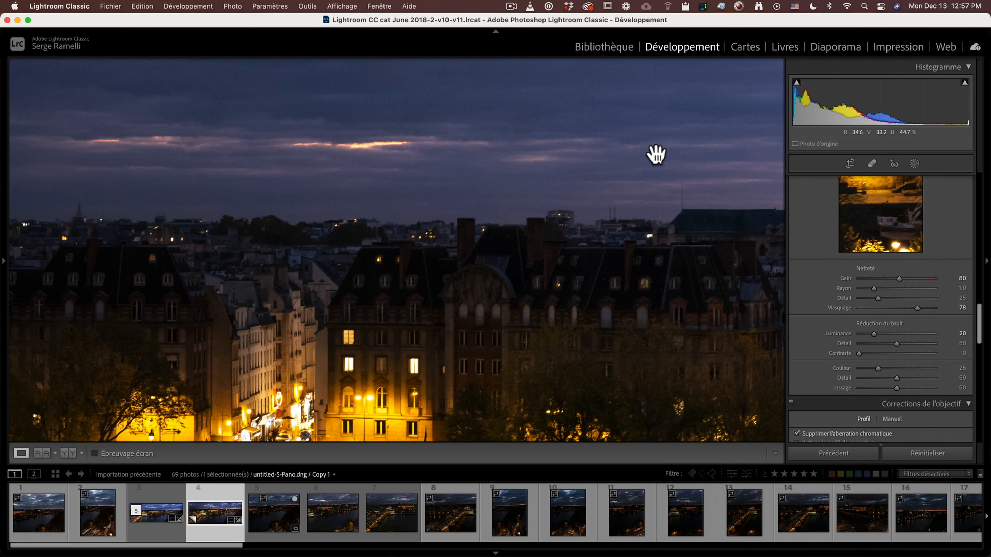
left_click_drag(593, 348, 559, 214)
left_click(559, 221)
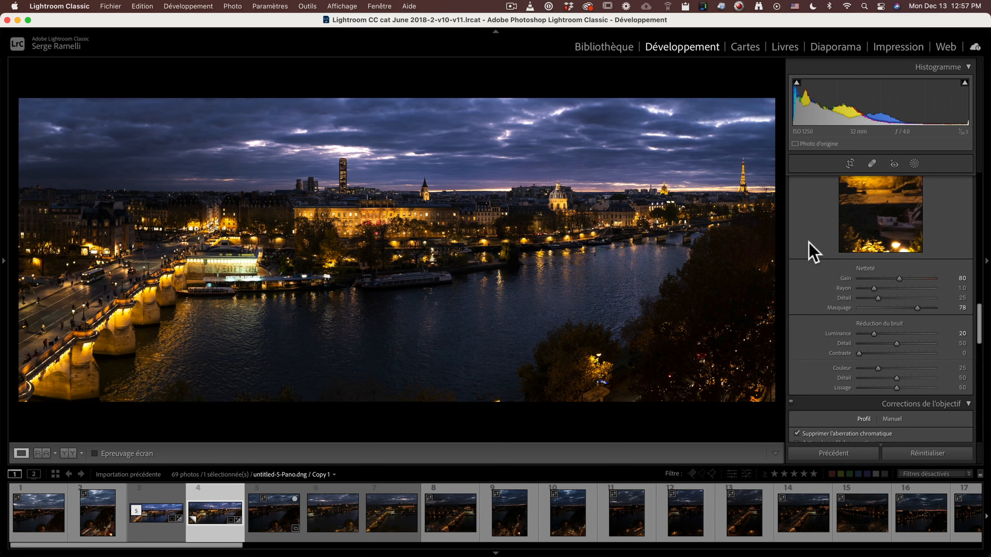
Crop a thin strip off the panorama's lower edge and apply the crop
left_click(497, 402)
left_click(514, 408)
left_click(849, 164)
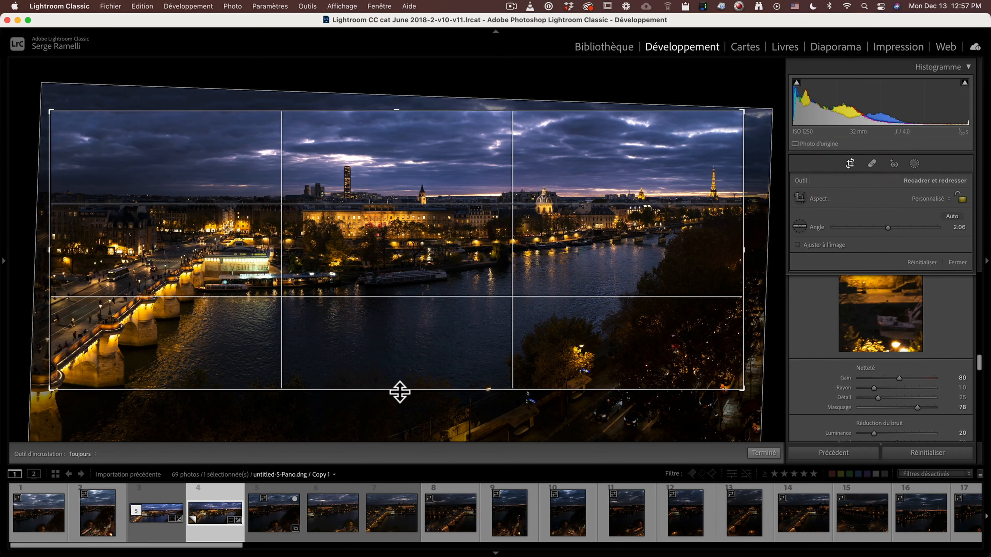
left_click_drag(398, 389, 397, 383)
double_click(397, 383)
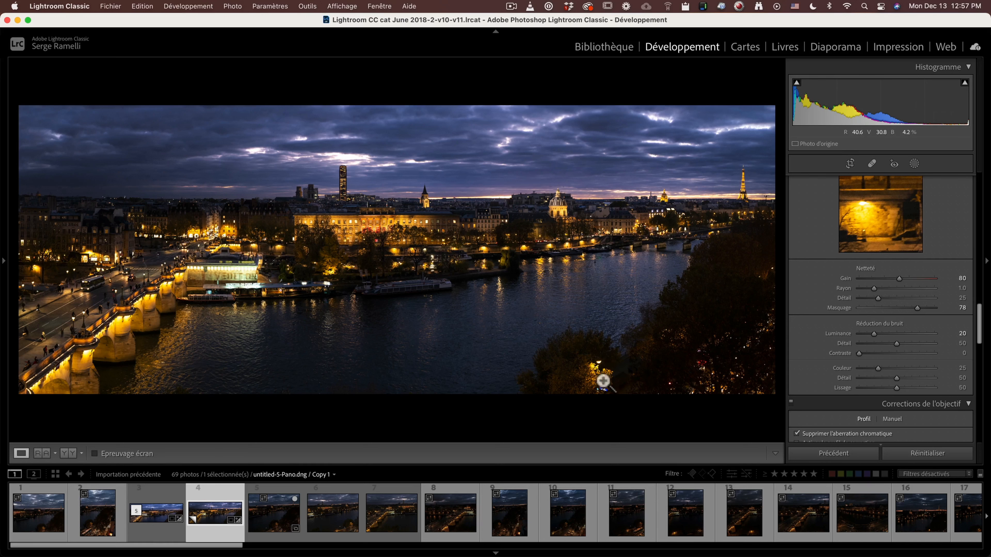
Add a new brush mask with clarity 31 and texture 33
left_click_drag(979, 325, 981, 133)
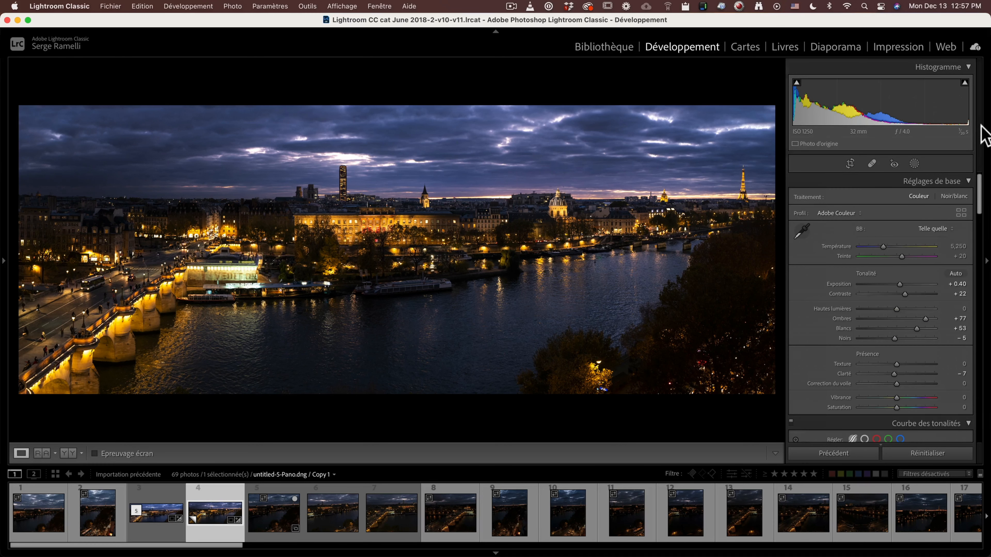
left_click(914, 163)
left_click(770, 80)
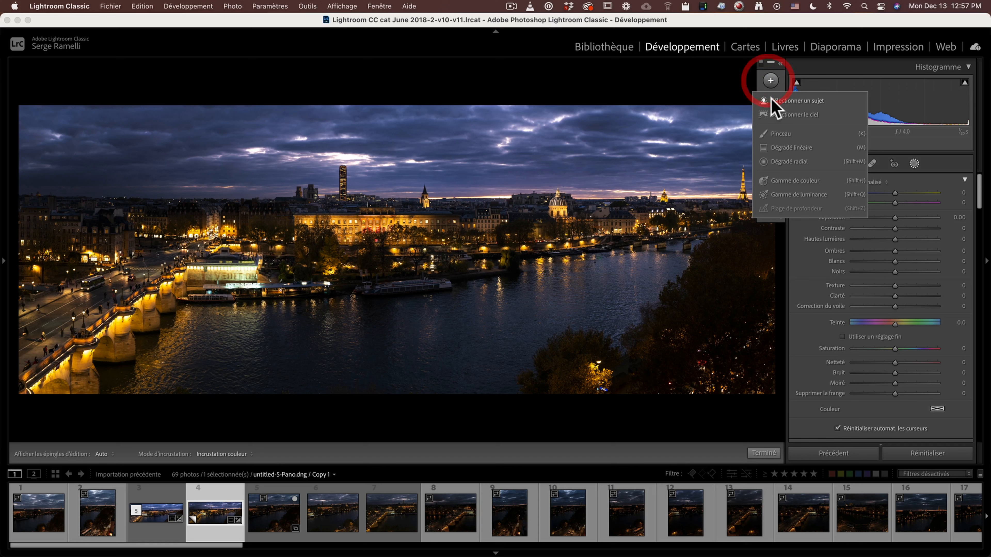
left_click(798, 135)
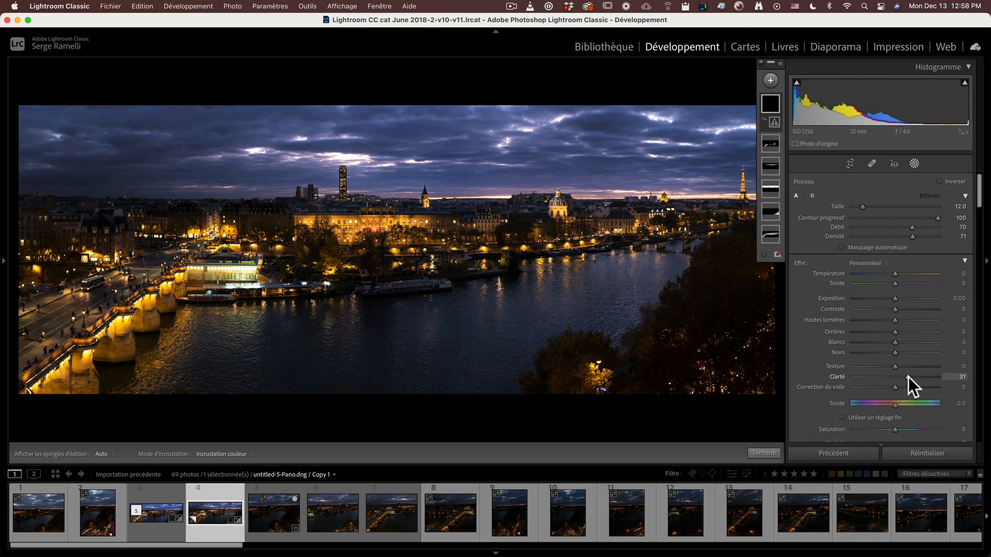
scroll(905, 372, "down", 2)
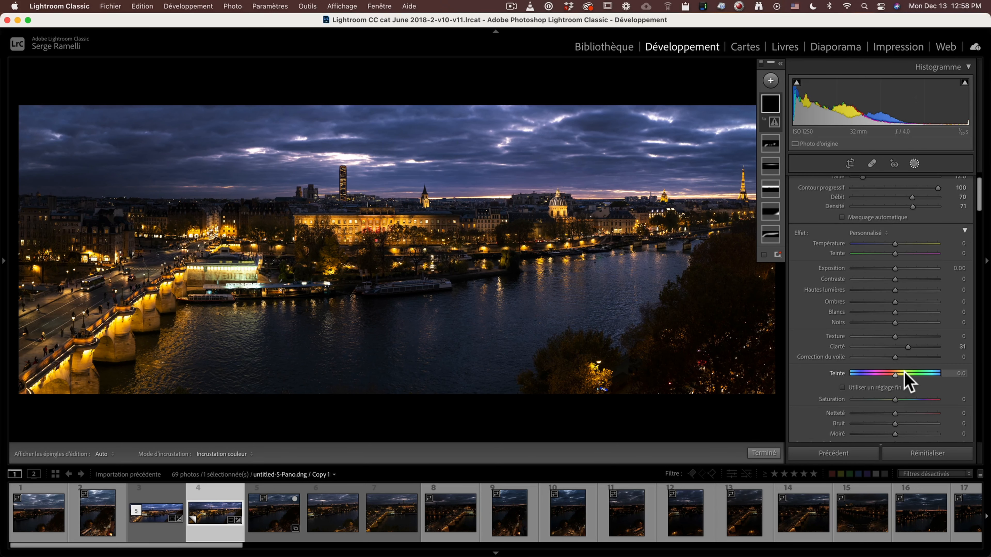
left_click(909, 336)
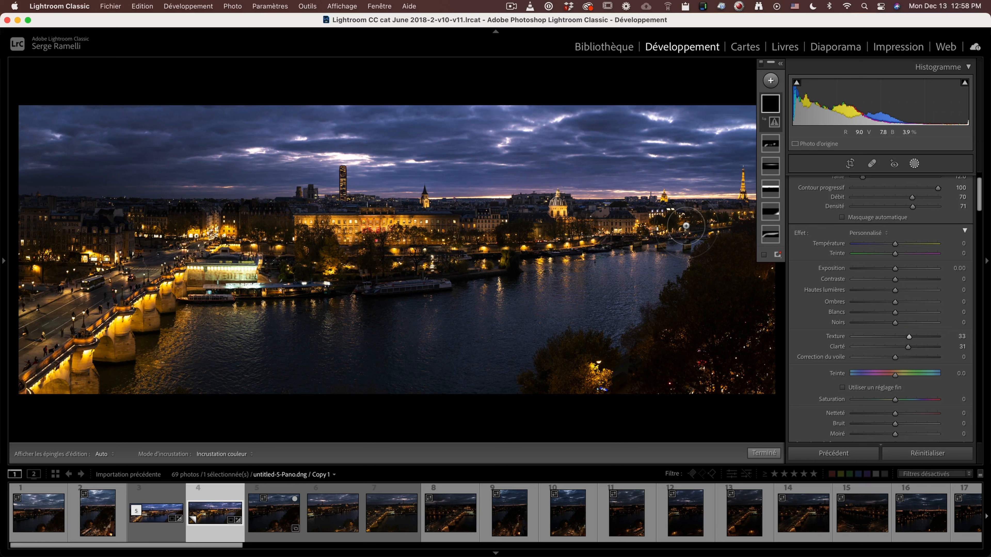